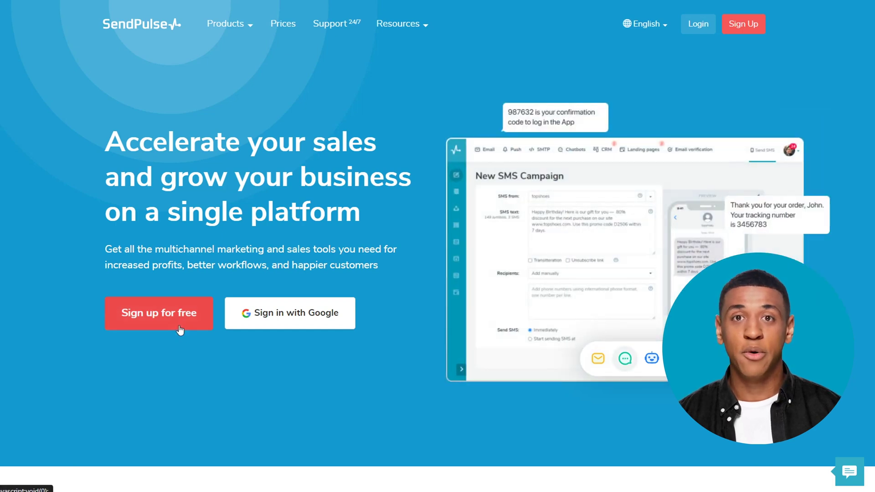
# Log in from the homepage to the Email Marketing dashboard and open the account avatar menu.
pyautogui.click(180, 330)
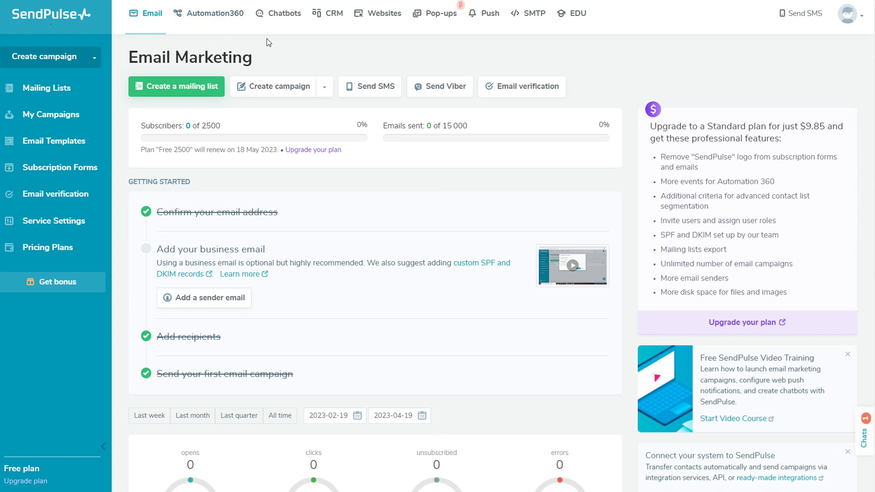
pyautogui.click(857, 23)
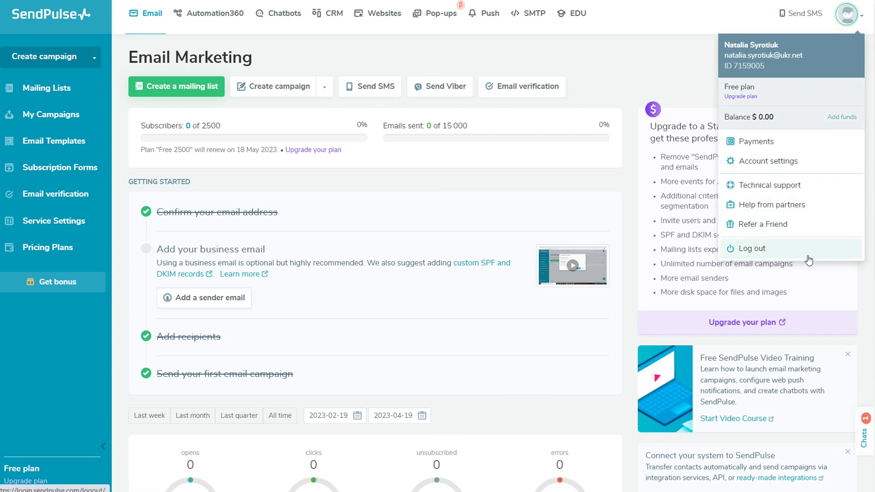
# Choose Account settings from the avatar menu to show the General profile fields.
pyautogui.click(816, 166)
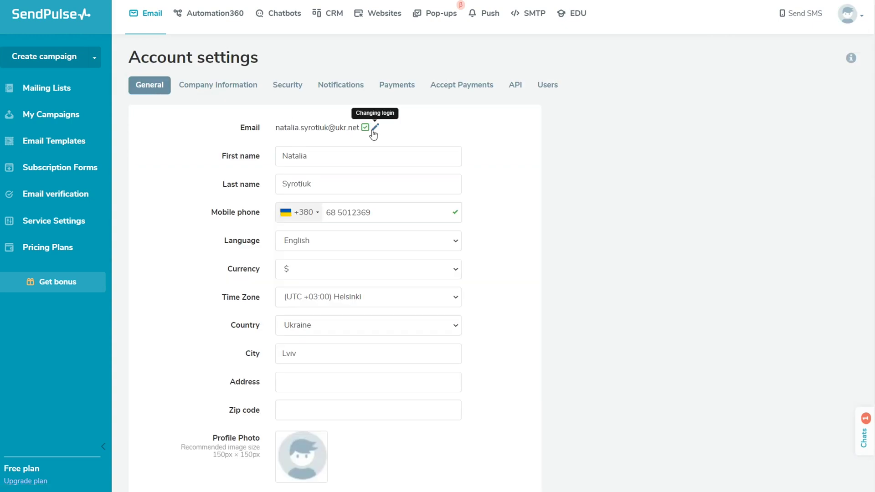
# Check the General tab's Currency list, keeping dollars selected.
pyautogui.scroll(-2, 439, 218)
pyautogui.click(444, 185)
pyautogui.click(445, 211)
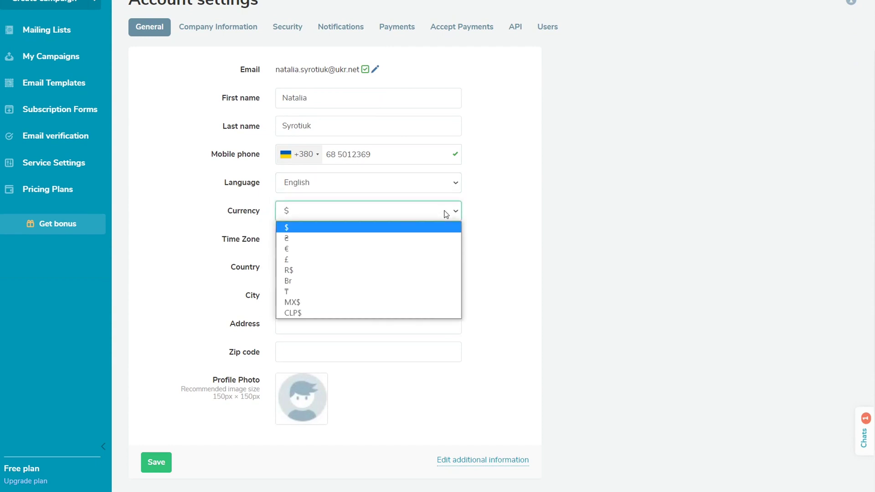
pyautogui.scroll(-1, 524, 230)
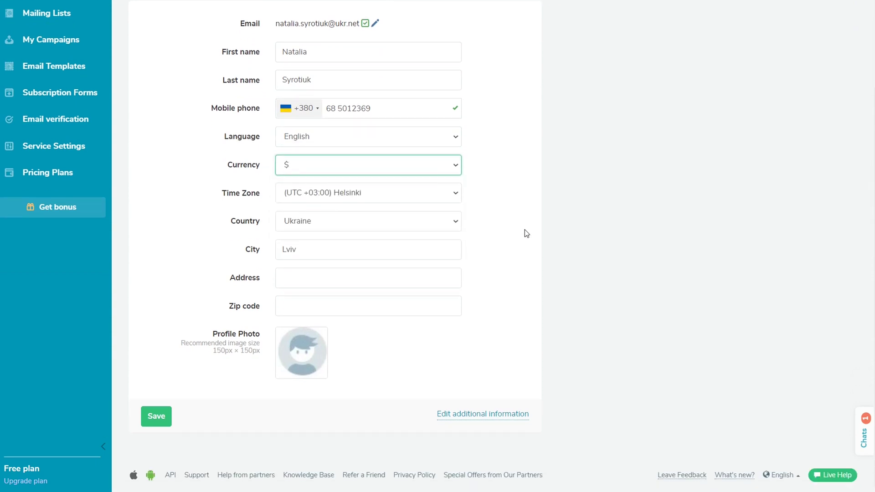
pyautogui.scroll(2, 525, 230)
pyautogui.scroll(1, 524, 229)
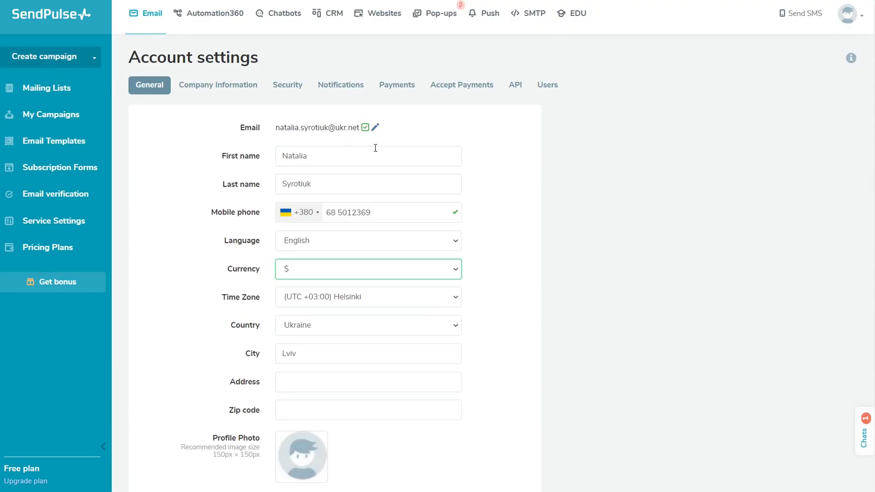
# Review Company Information and Security, toggling two-factor authentication on and back off.
pyautogui.click(242, 90)
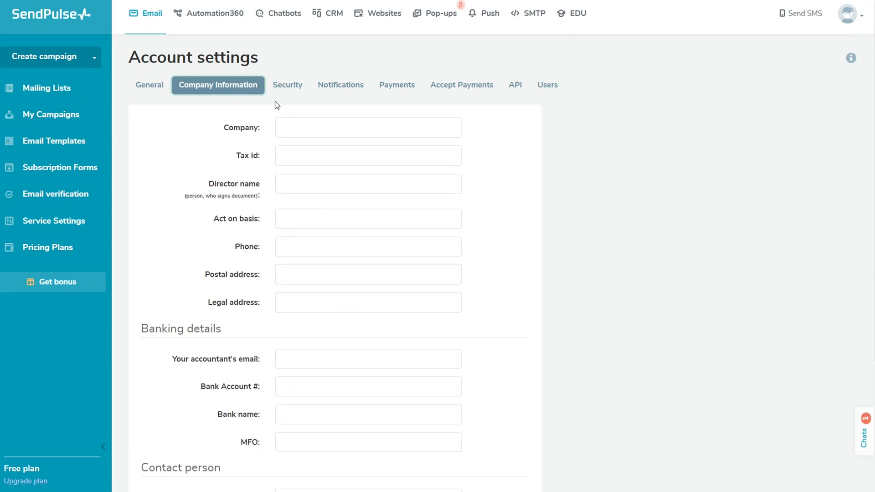
pyautogui.click(287, 91)
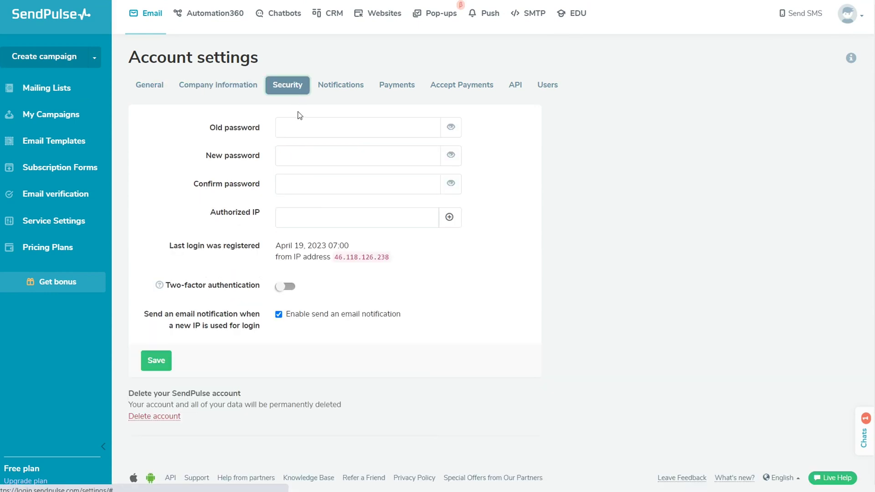
pyautogui.click(289, 287)
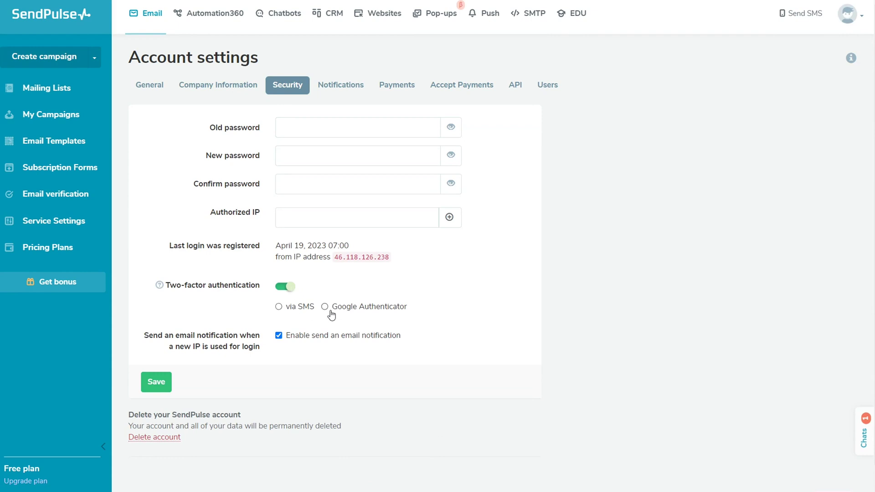
pyautogui.click(280, 288)
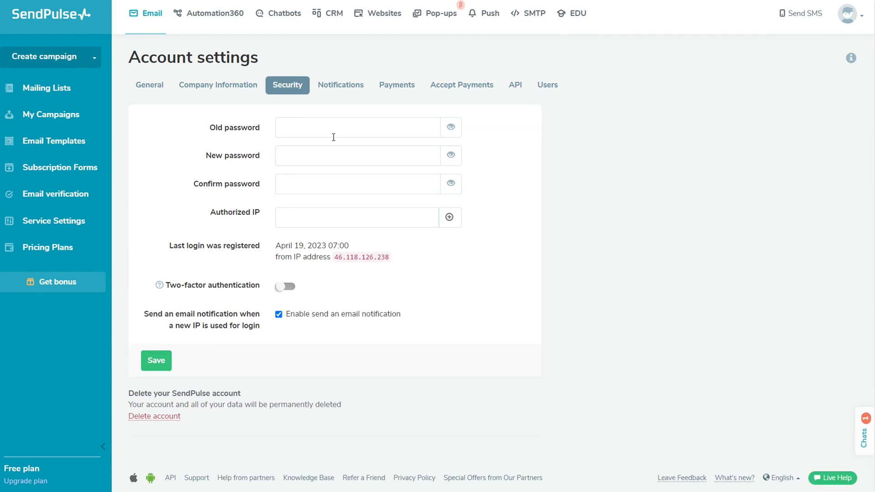
# Look over the notification preferences, then move on to the Payments auto-renewal tab.
pyautogui.click(350, 89)
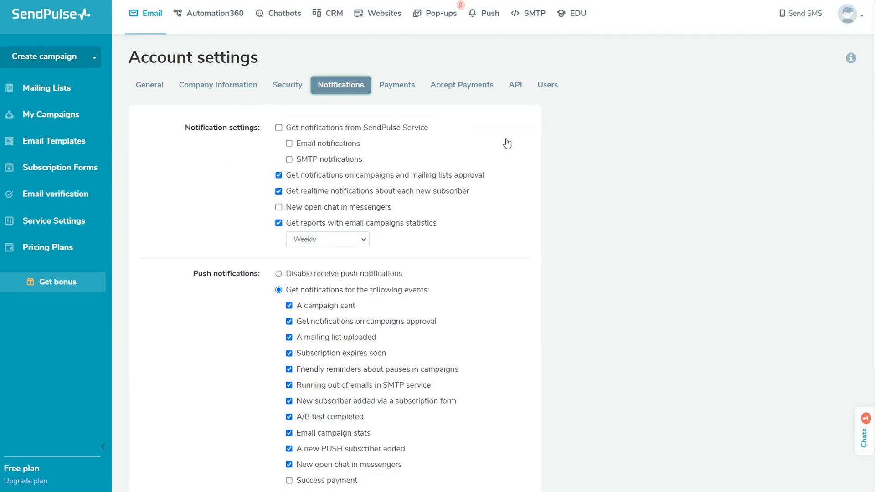
pyautogui.scroll(-3, 509, 144)
pyautogui.scroll(3, 509, 143)
pyautogui.click(399, 87)
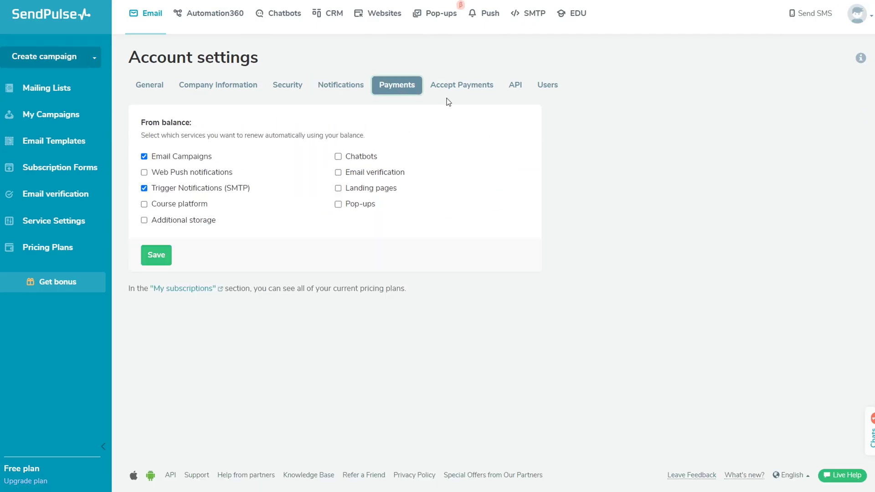
# Browse the Accept Payments and API tabs, ending on the Users list.
pyautogui.click(484, 89)
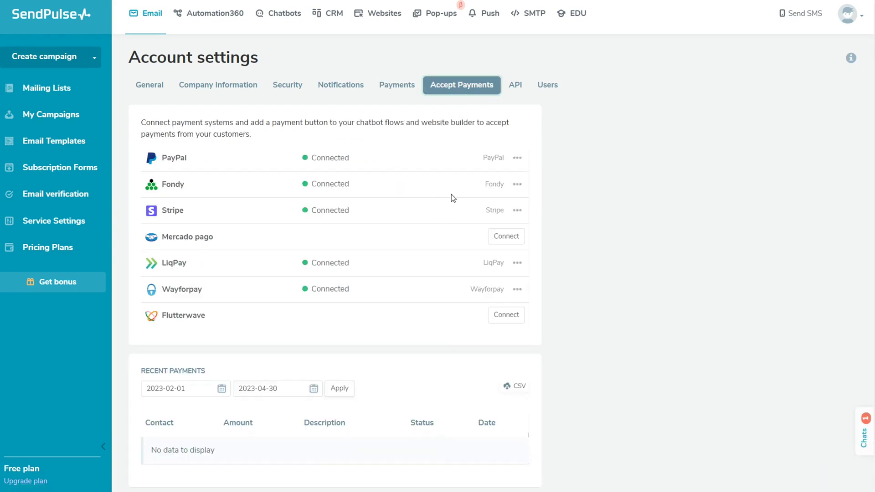
pyautogui.click(518, 90)
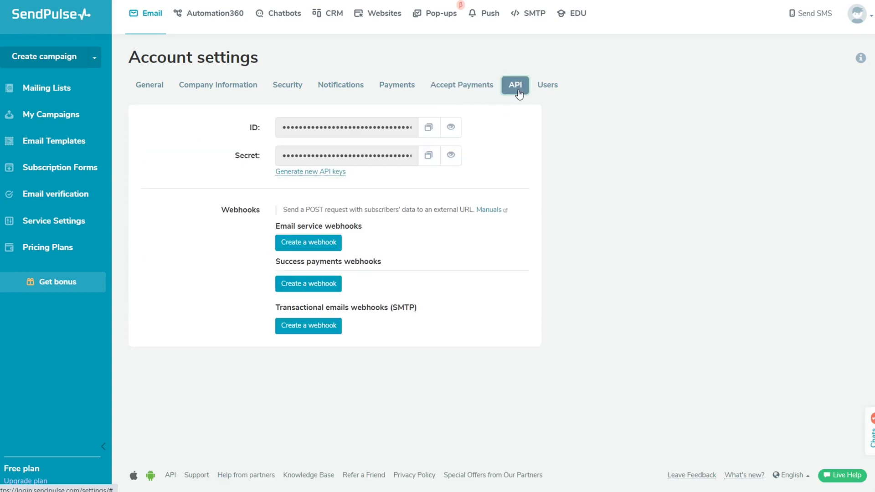
pyautogui.click(550, 92)
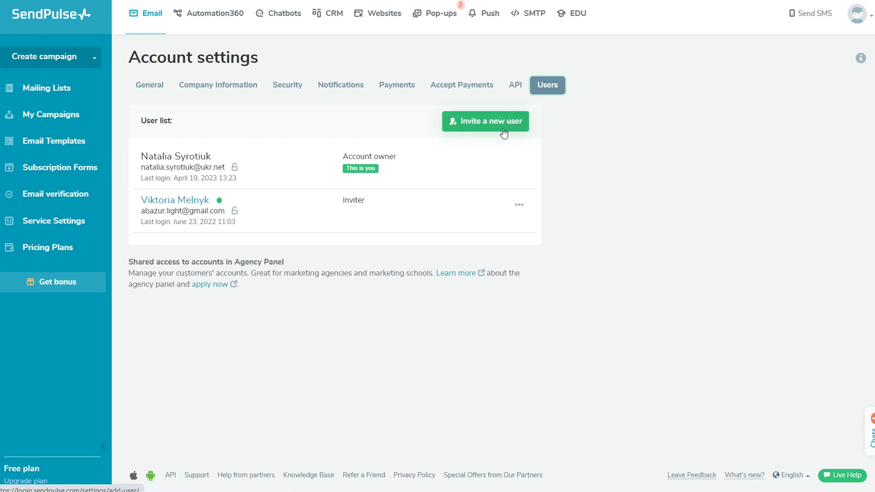
# Edit the second, invited user and switch their role from Inviter to Manager.
pyautogui.click(520, 204)
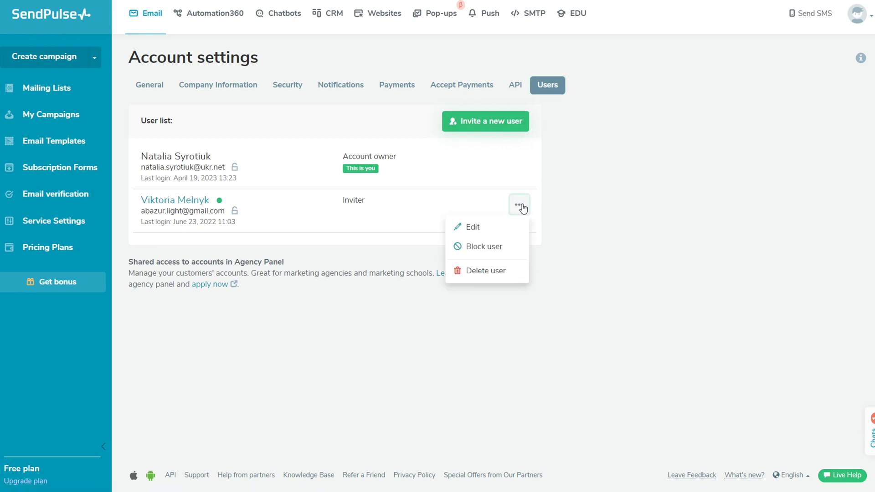
pyautogui.click(504, 226)
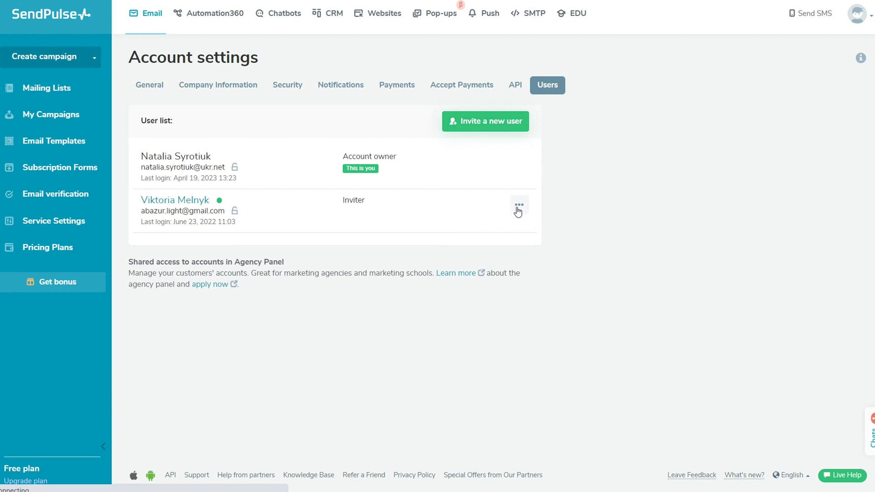
pyautogui.click(514, 234)
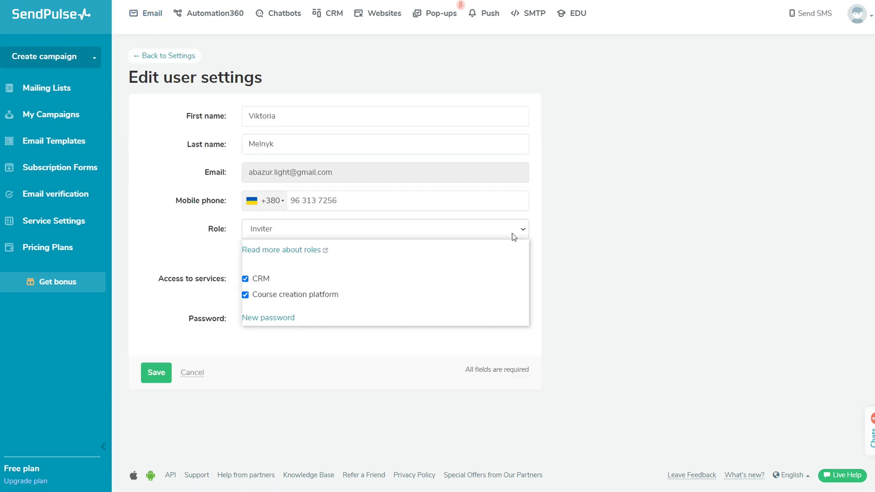
pyautogui.click(486, 299)
pyautogui.scroll(-3, 518, 293)
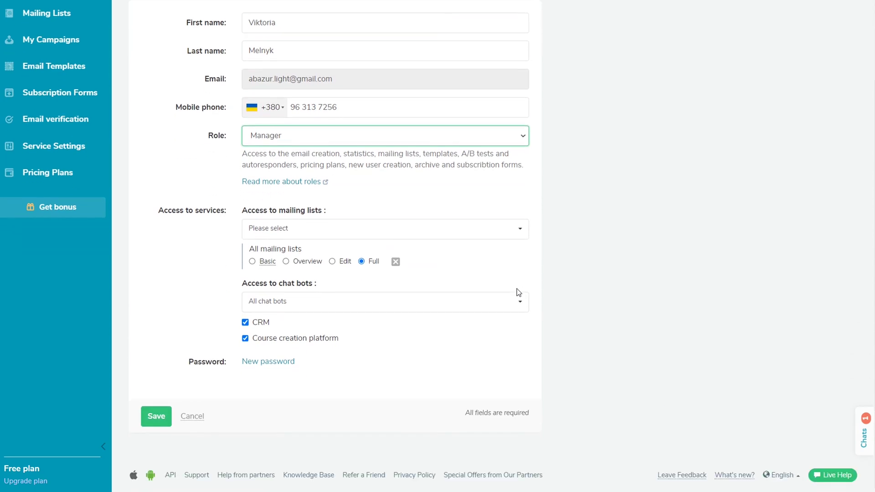
pyautogui.scroll(3, 518, 292)
pyautogui.click(519, 284)
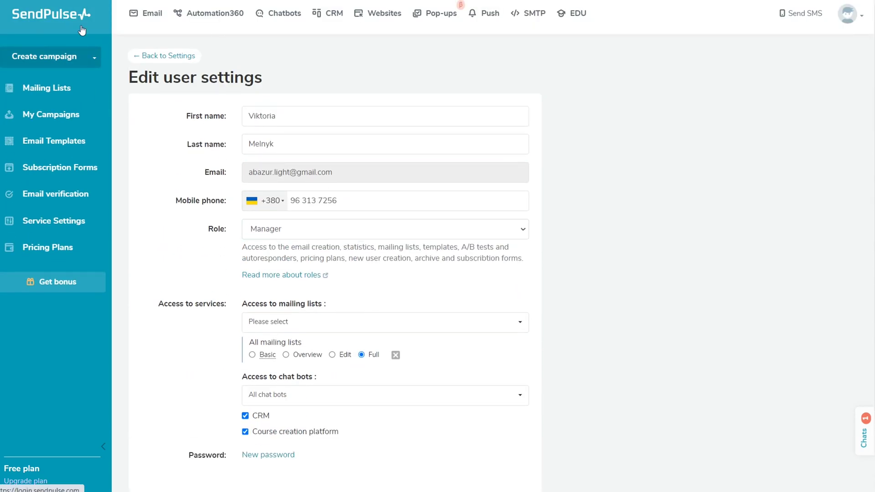
# Back on the Email dashboard, view the Create campaign types, then go to Automation360.
pyautogui.click(81, 30)
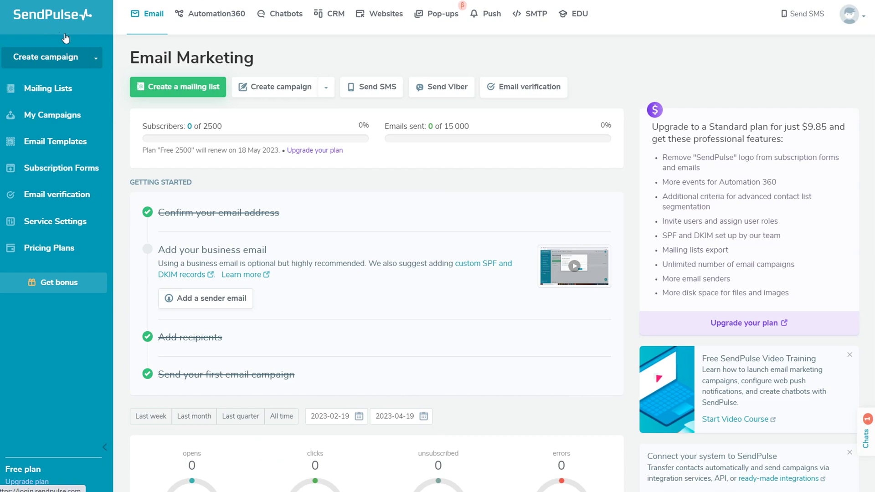
pyautogui.click(95, 60)
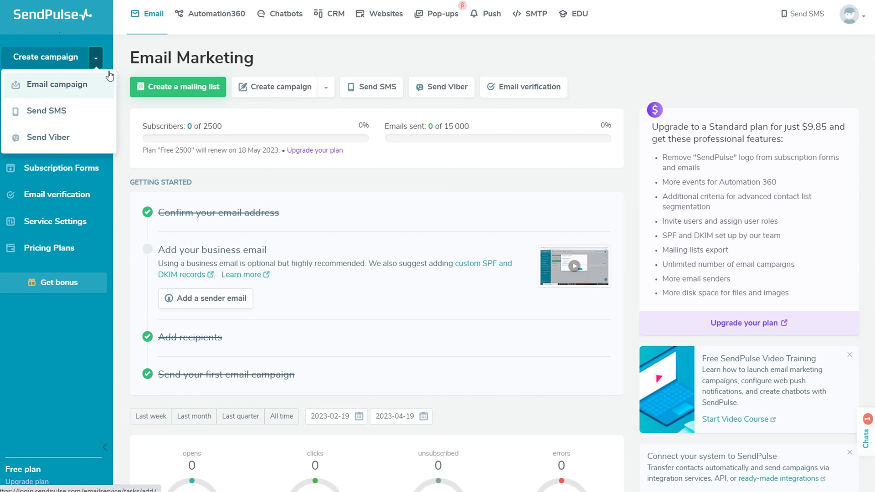
pyautogui.click(107, 58)
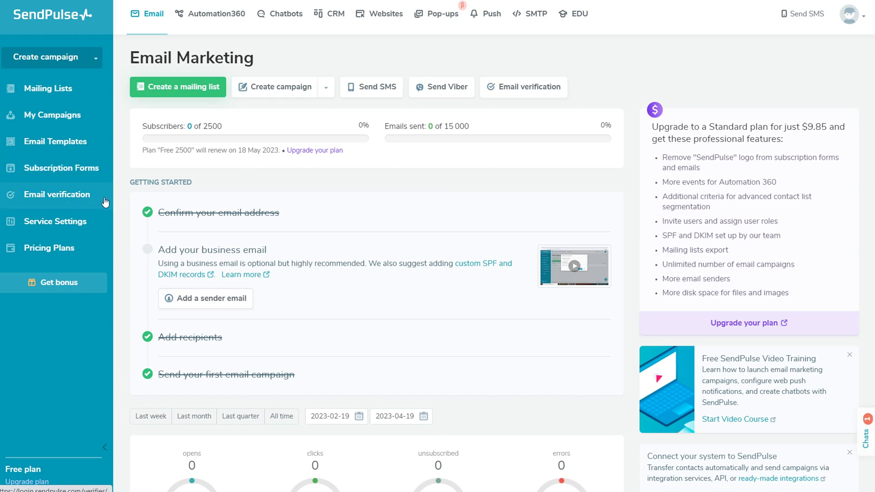
pyautogui.click(205, 29)
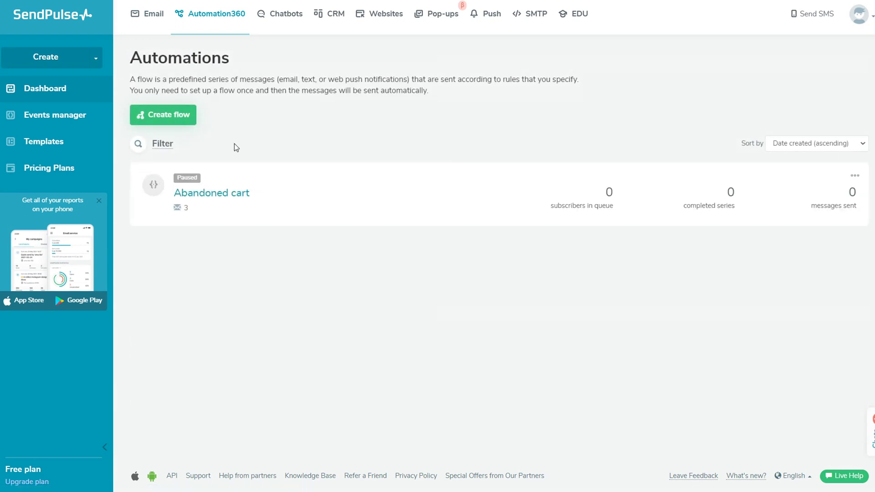
# In flow templates, preview Registration / subscription, then select Subscribe to get a bonus.
pyautogui.click(87, 145)
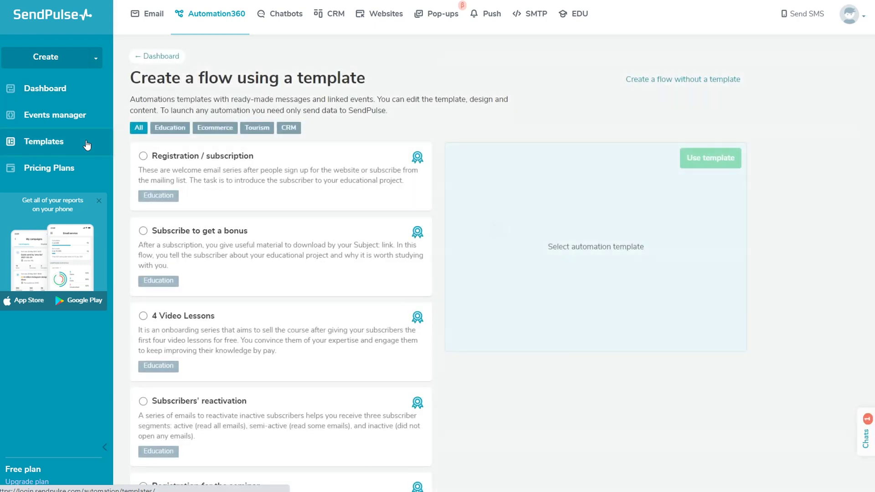
pyautogui.click(144, 156)
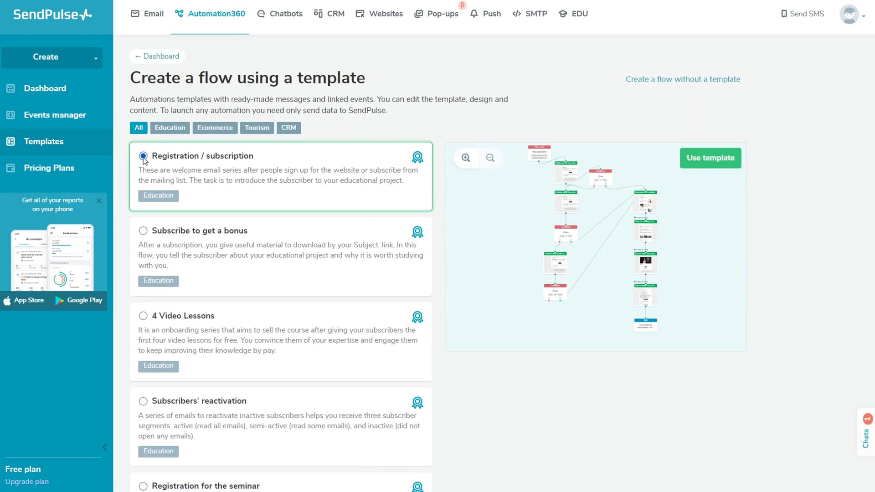
pyautogui.click(143, 232)
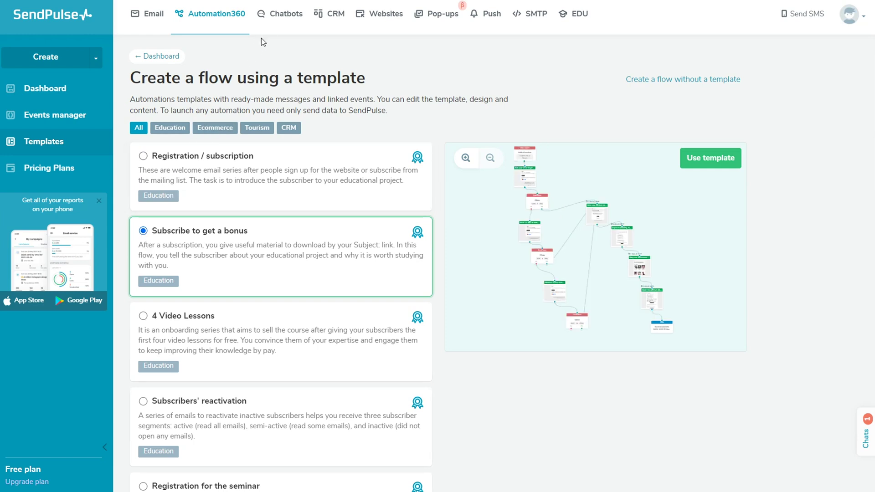
# Scroll through the Chatbots section and the CRM dashboard.
pyautogui.click(277, 28)
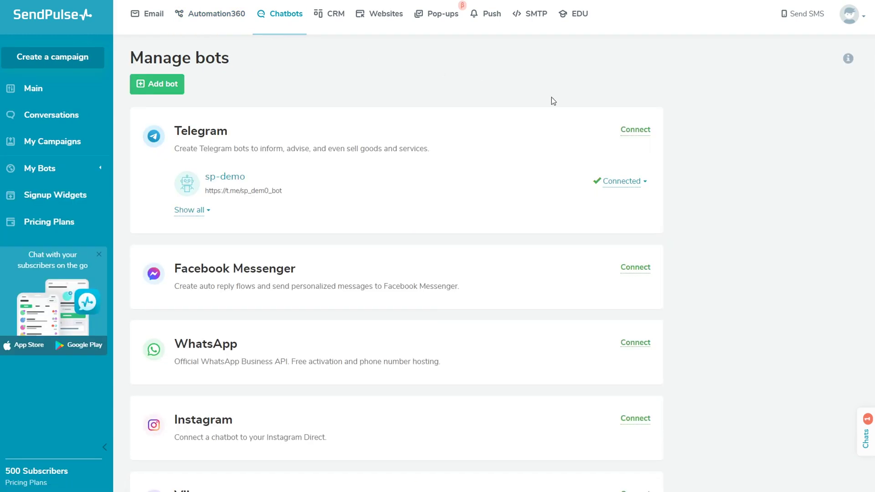
pyautogui.scroll(-2, 708, 153)
pyautogui.scroll(-1, 708, 152)
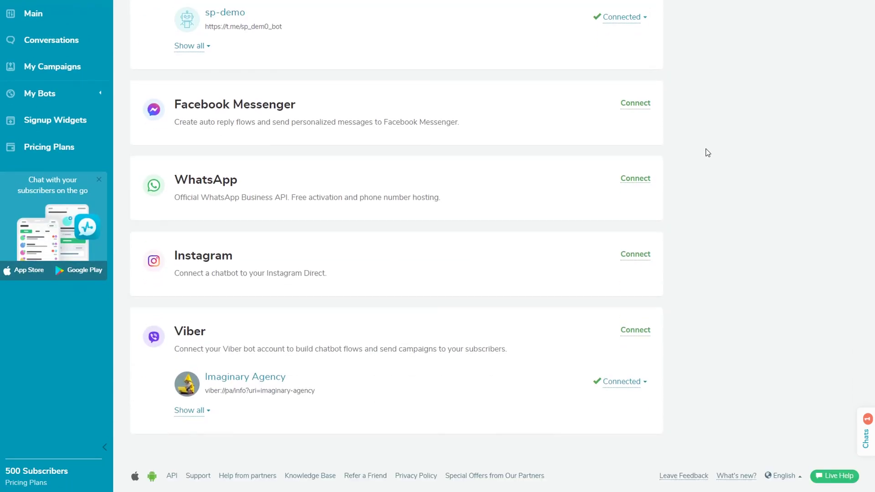
pyautogui.scroll(3, 708, 153)
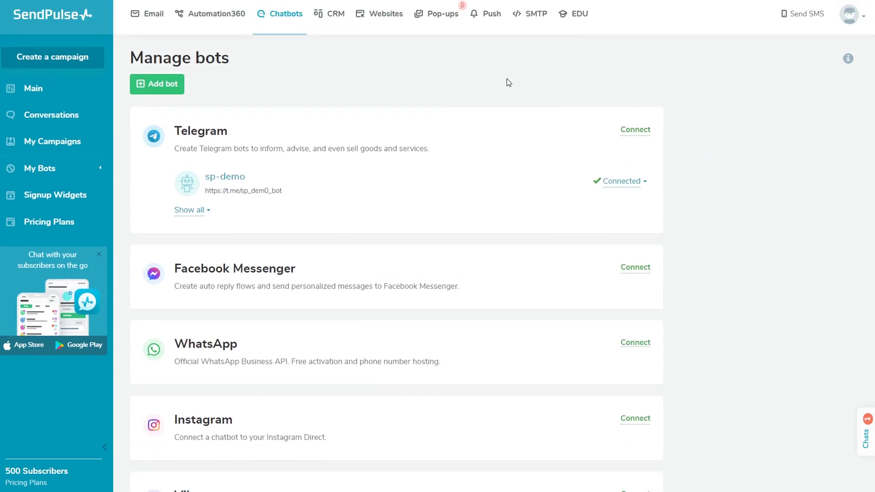
pyautogui.click(330, 30)
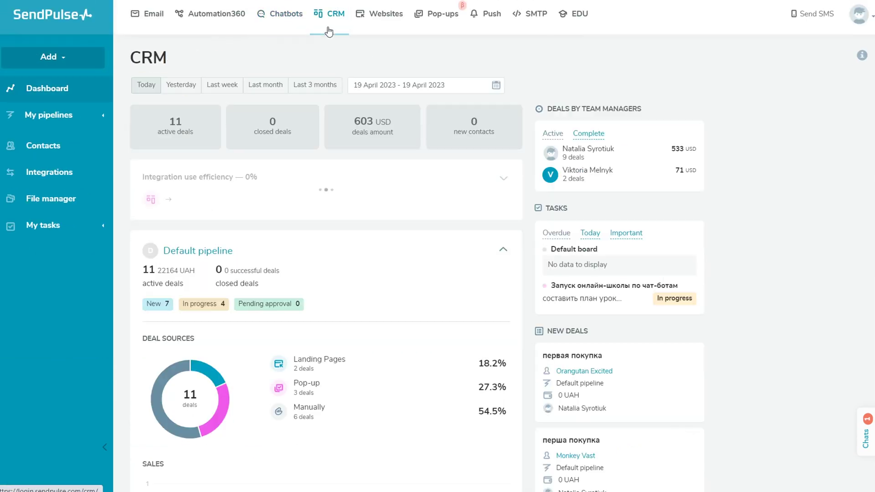
pyautogui.scroll(-2, 492, 62)
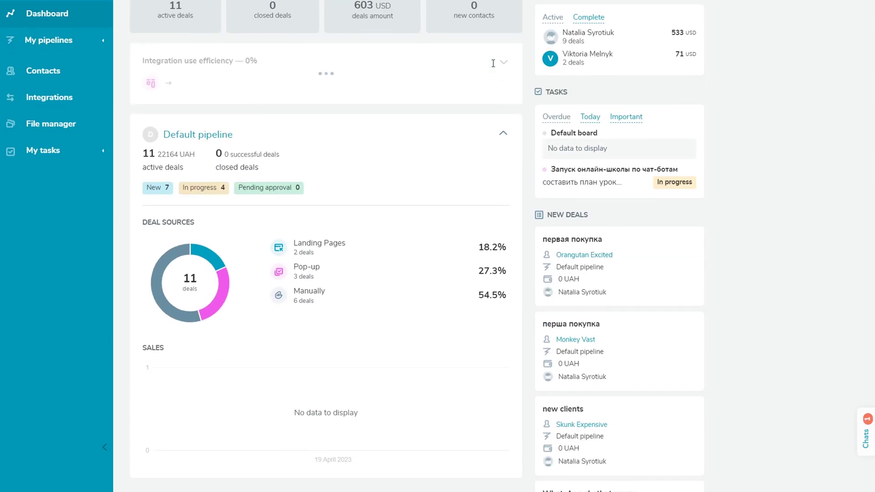
pyautogui.scroll(2, 492, 66)
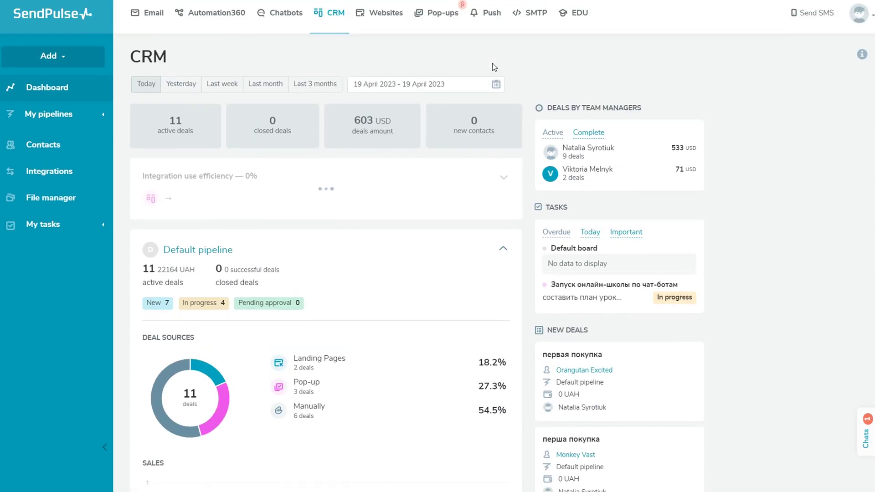
# Preview the Email marketing website template, cancel it, and move to Pop-ups.
pyautogui.click(377, 31)
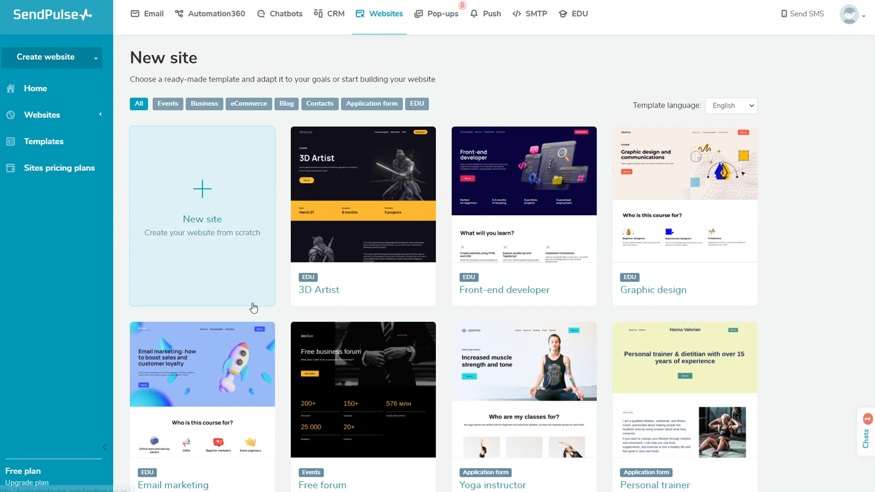
pyautogui.click(273, 365)
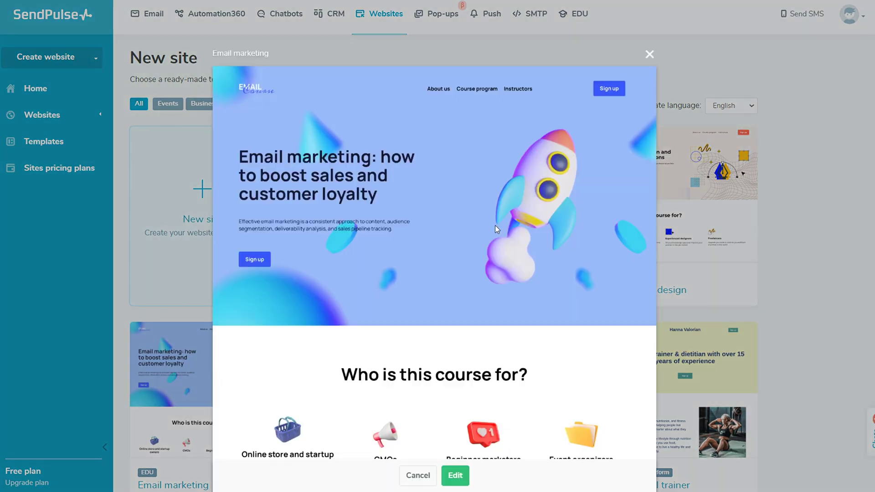
pyautogui.scroll(-5, 524, 228)
pyautogui.scroll(-8, 522, 231)
pyautogui.scroll(-2, 520, 231)
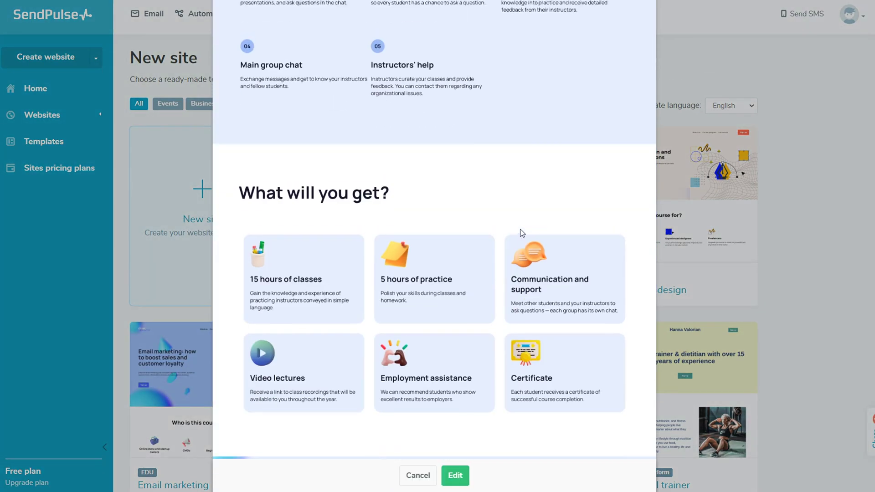
pyautogui.scroll(15, 500, 279)
pyautogui.click(418, 476)
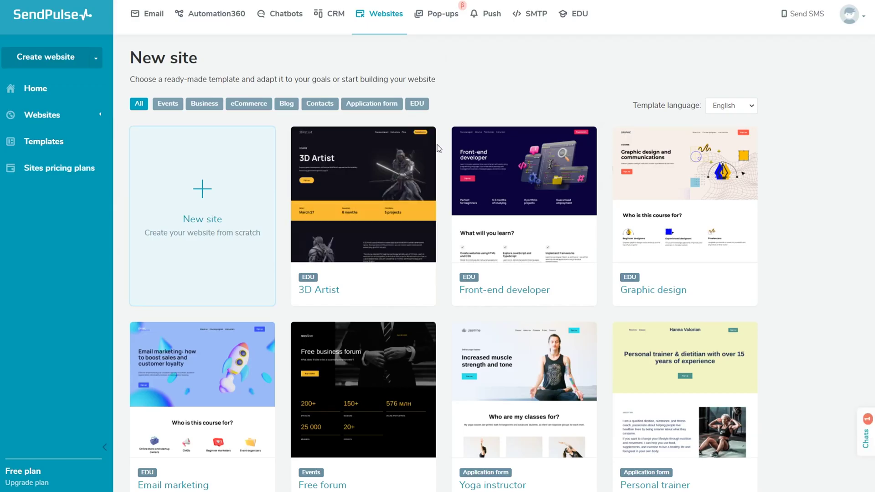
pyautogui.click(436, 27)
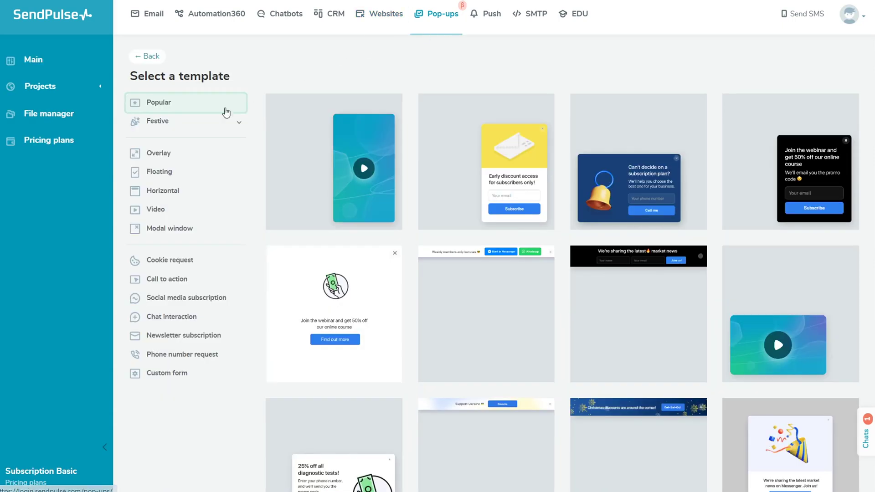
# Browse Festive, Video and Call to action pop-up templates, starting from the bomb Seasonal sale one.
pyautogui.click(212, 126)
pyautogui.click(203, 177)
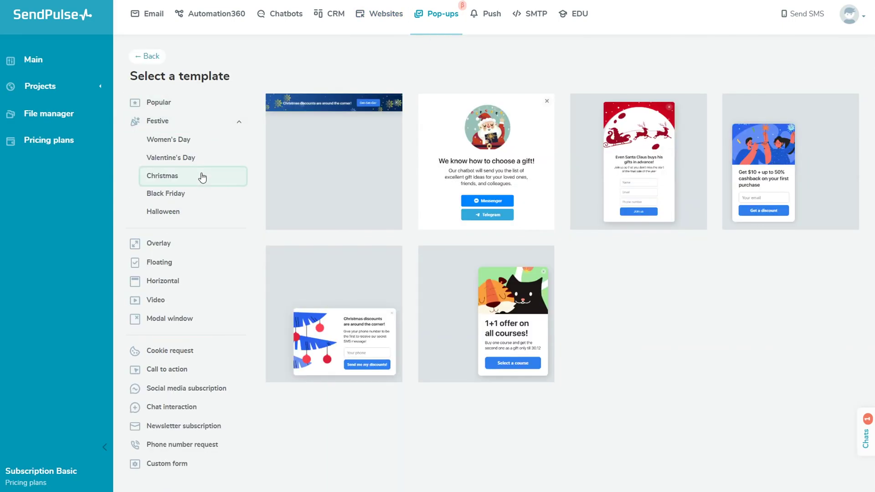
pyautogui.click(203, 196)
pyautogui.click(203, 214)
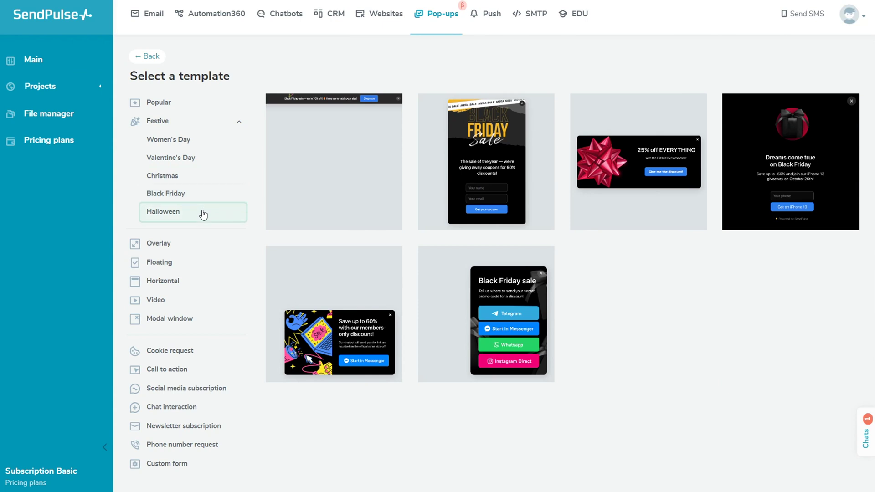
pyautogui.click(212, 303)
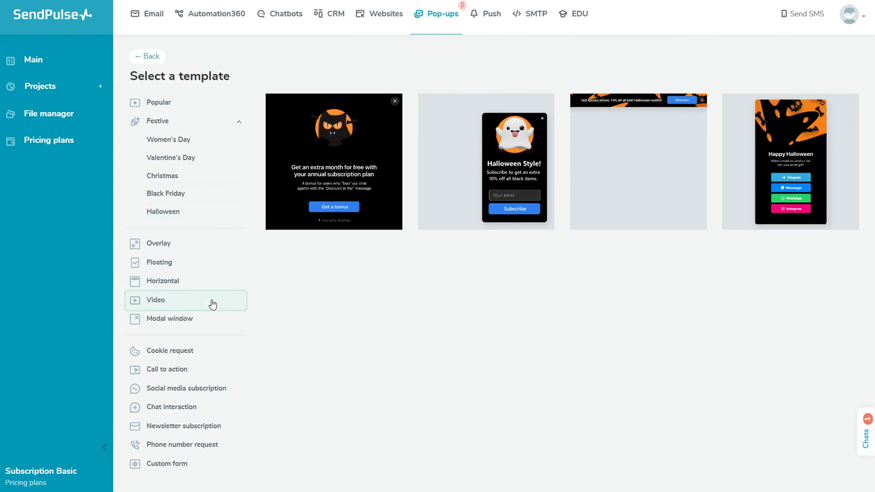
pyautogui.click(209, 374)
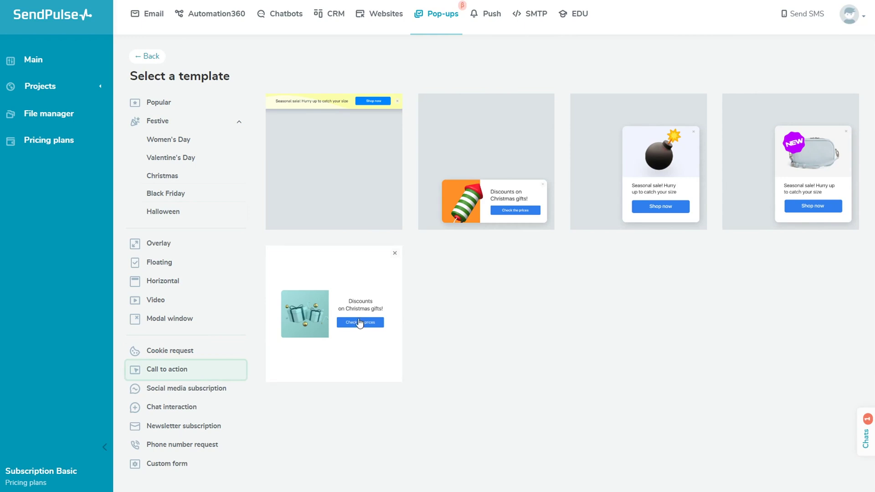
pyautogui.click(586, 200)
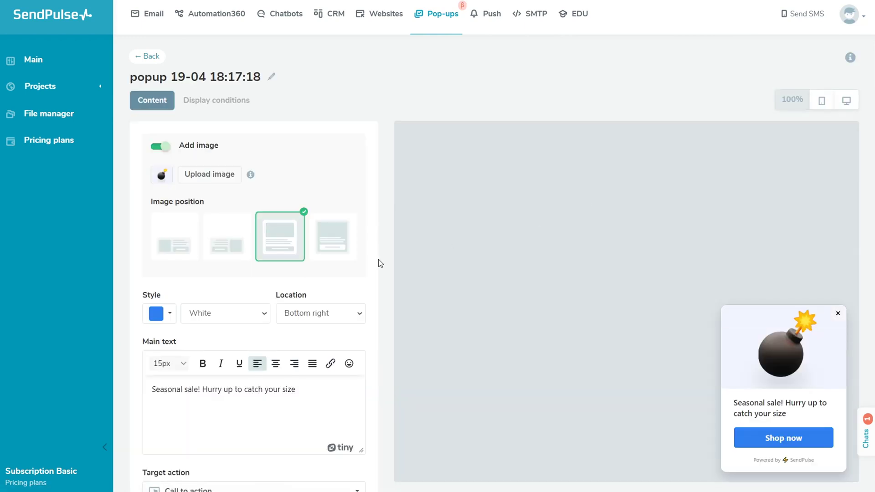
# Keep the pop-up's display condition at Show always, then open Web Push Campaigns.
pyautogui.scroll(-4, 379, 259)
pyautogui.click(349, 416)
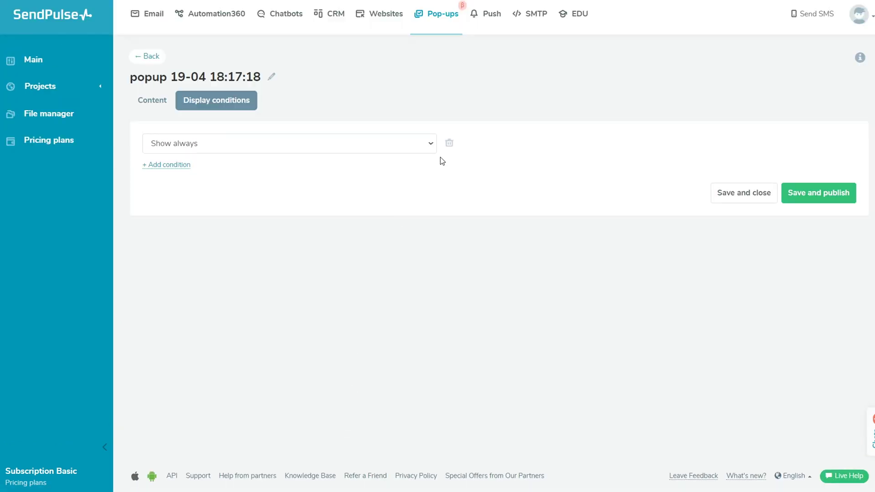
pyautogui.click(431, 144)
pyautogui.moveTo(432, 201)
pyautogui.mouseDown()
pyautogui.moveTo(434, 219)
pyautogui.moveTo(443, 164)
pyautogui.mouseUp()
pyautogui.click(486, 155)
pyautogui.click(489, 34)
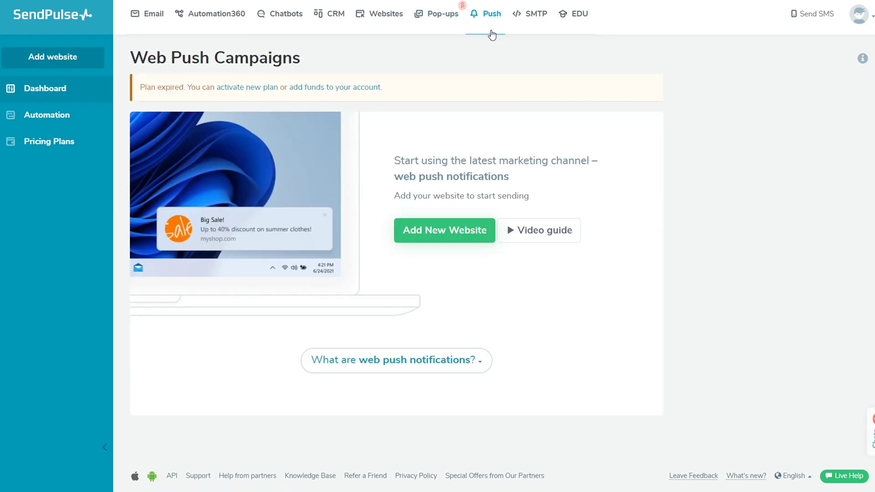
# Look over the SMTP Transactional Campaigns page, then browse the EDU course dashboard's three active courses.
pyautogui.click(531, 32)
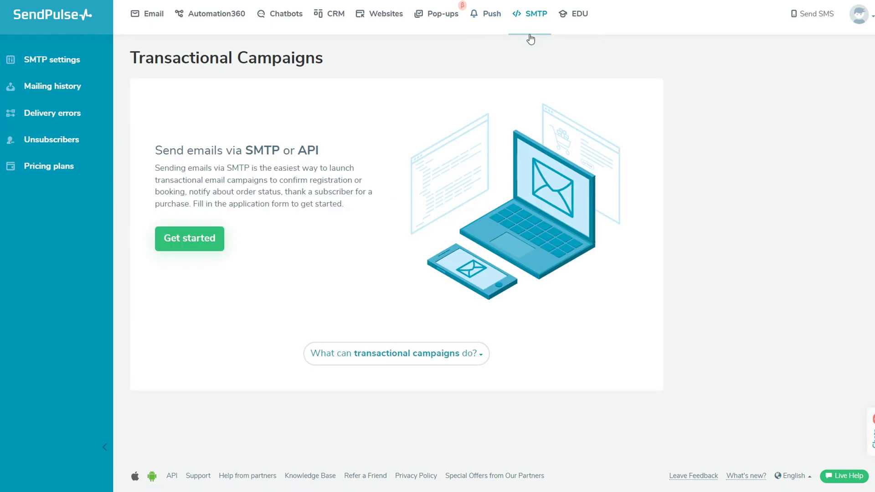
pyautogui.click(578, 26)
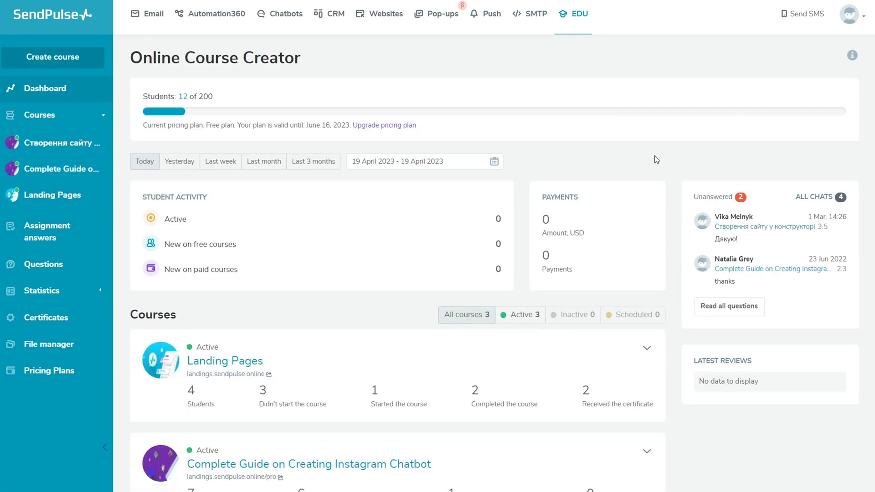
pyautogui.scroll(-4, 656, 159)
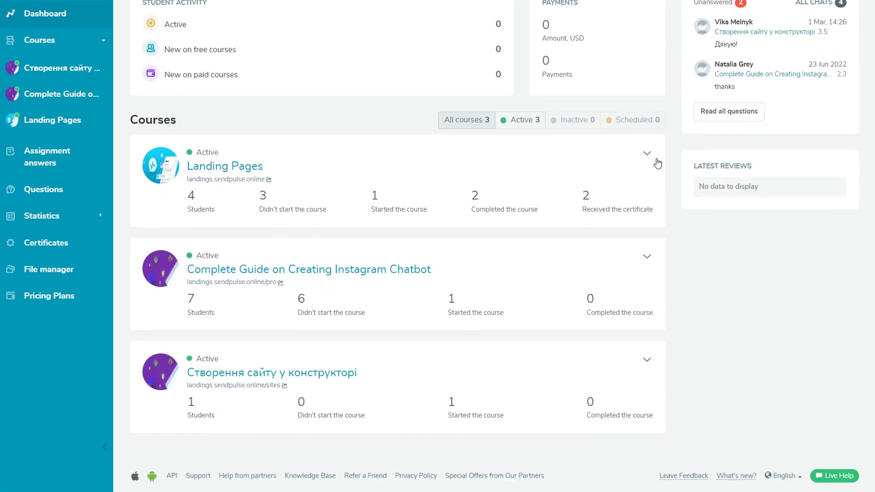
pyautogui.scroll(4, 658, 163)
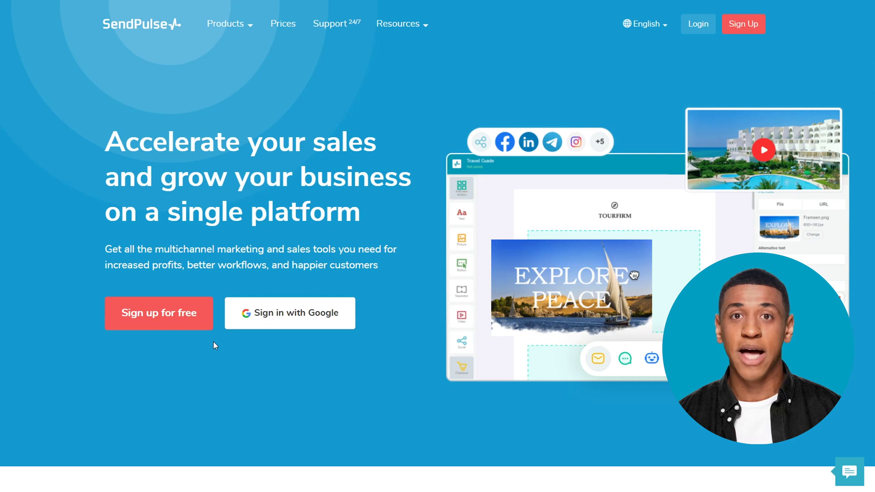